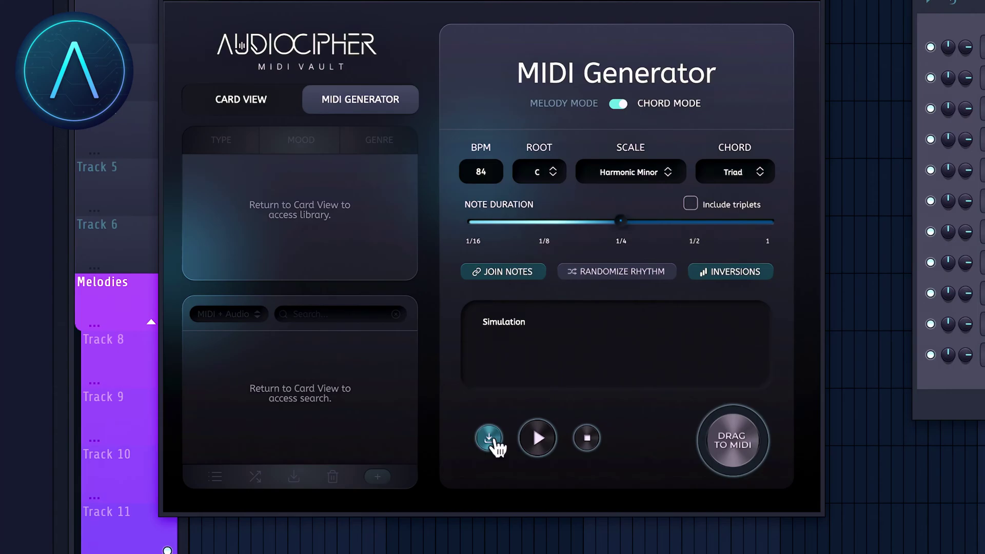
# - Add the WAV stems plus melody and chords MIDI files to the Simulation card, tagged Keys
pyautogui.click(480, 437)
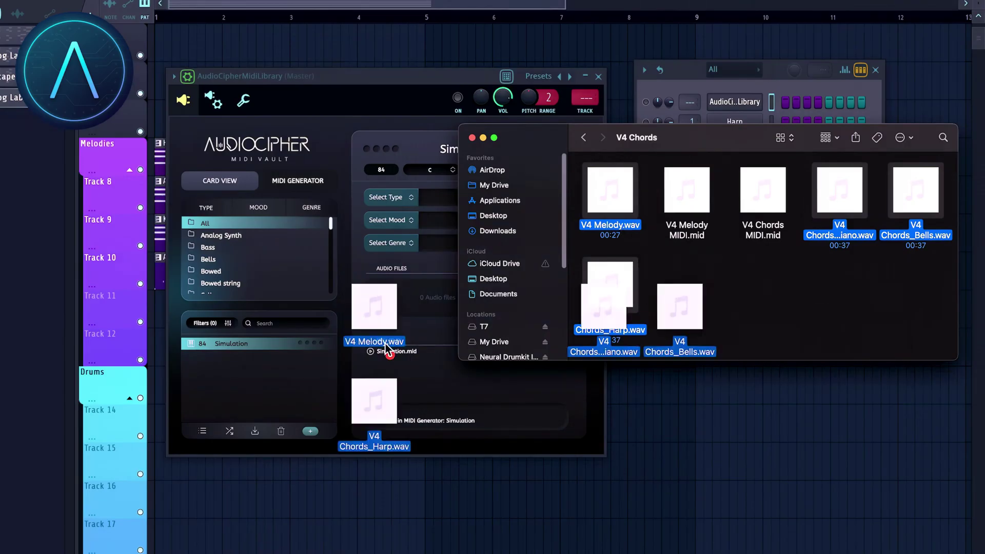
pyautogui.moveTo(386, 349); pyautogui.dragTo(389, 328)
pyautogui.click(687, 195)
pyautogui.keyDown('shift'); pyautogui.click(763, 195); pyautogui.keyUp('shift')
pyautogui.moveTo(763, 195); pyautogui.dragTo(423, 397)
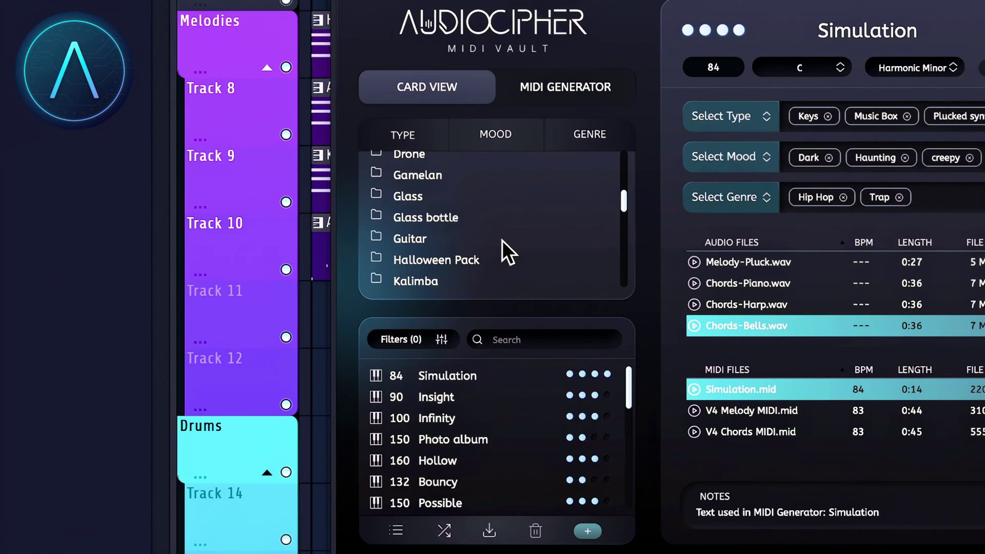
pyautogui.scroll(-2, 507, 252)
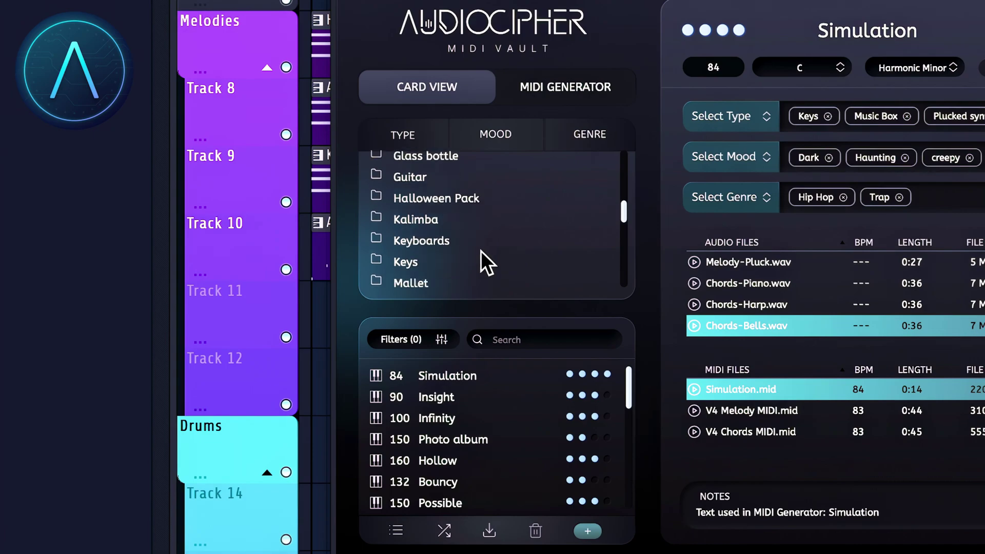
pyautogui.click(405, 262)
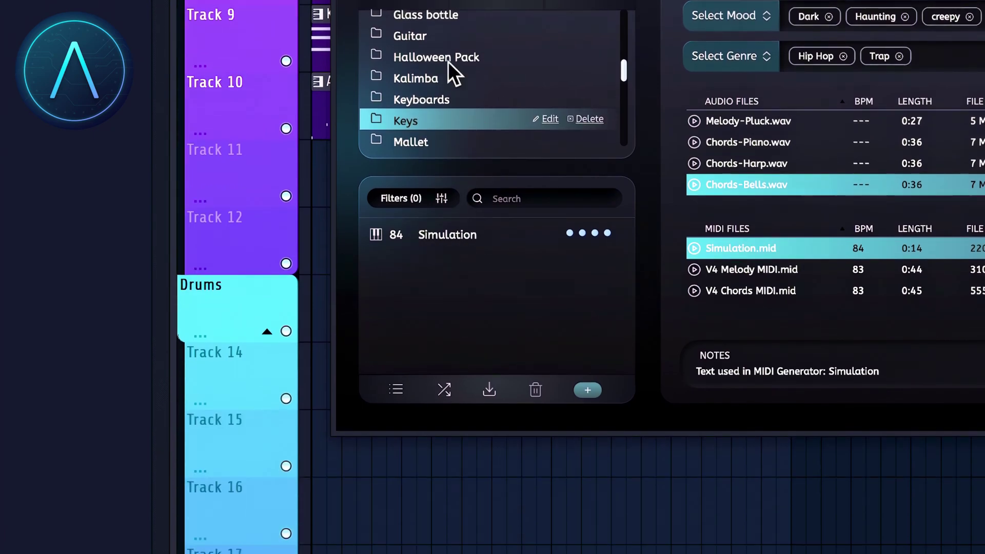
# - Start a new card as a new collection and browse for files to add
pyautogui.click(588, 390)
pyautogui.click(398, 380)
pyautogui.click(493, 277)
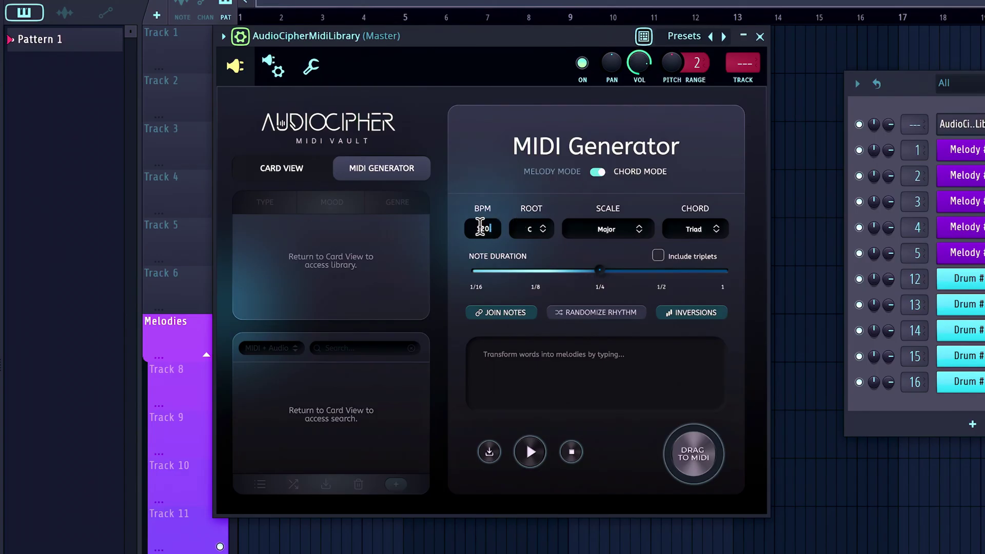
# - Set the chord generator to 84 BPM, Harmonic Minor scale, Triad chords and 1/4 note duration
pyautogui.press('BackSpace')
pyautogui.press('BackSpace')
pyautogui.press('BackSpace')
pyautogui.write('84')
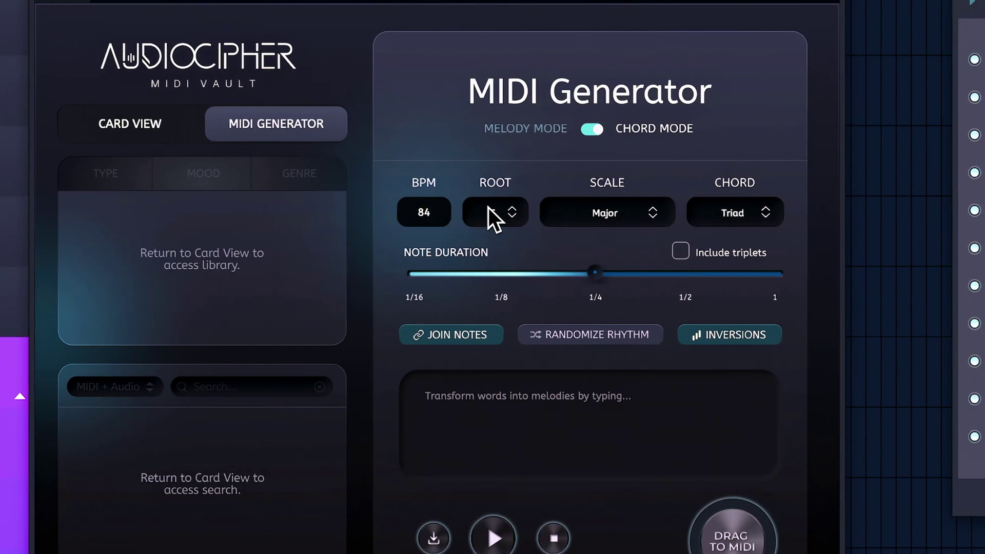
pyautogui.click(597, 206)
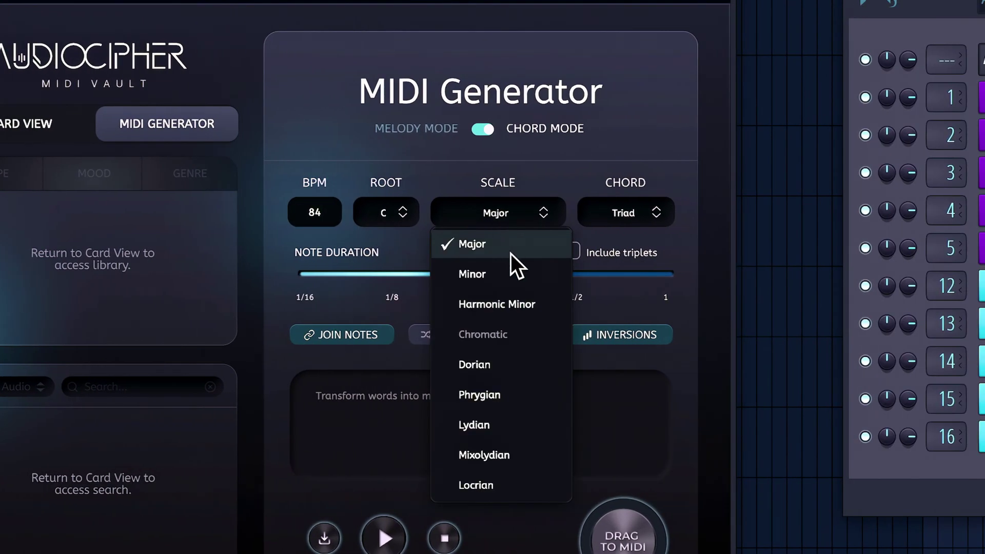
pyautogui.click(513, 300)
pyautogui.click(628, 213)
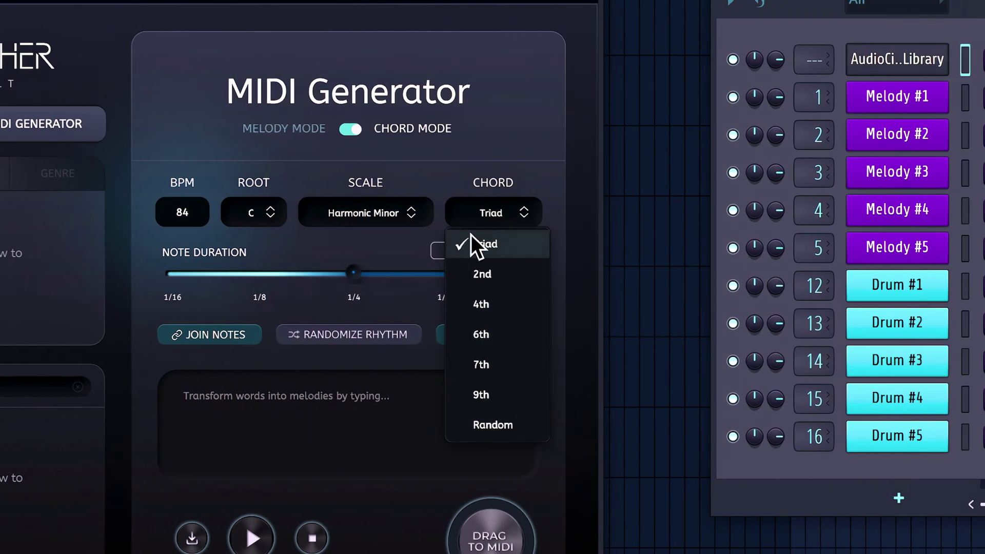
pyautogui.click(507, 221)
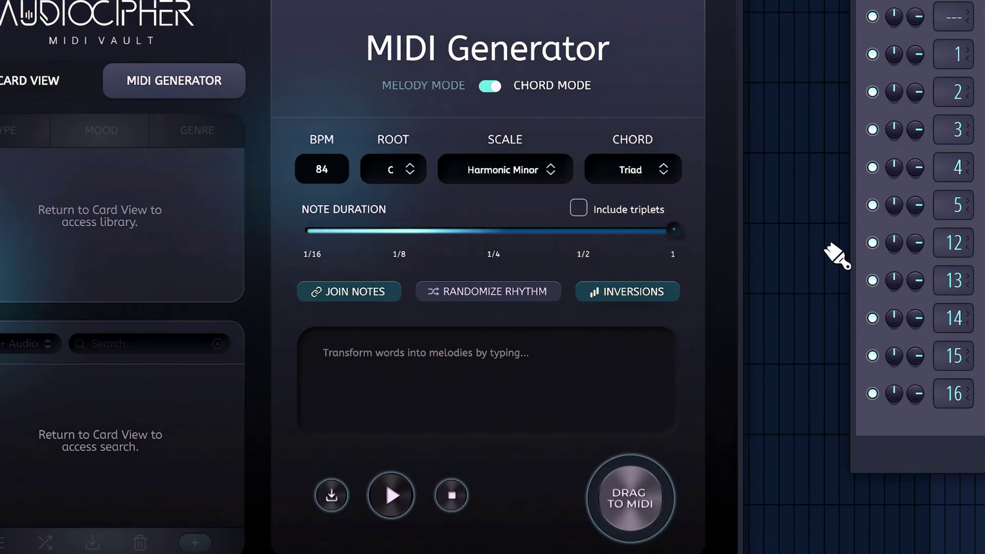
pyautogui.click(528, 291)
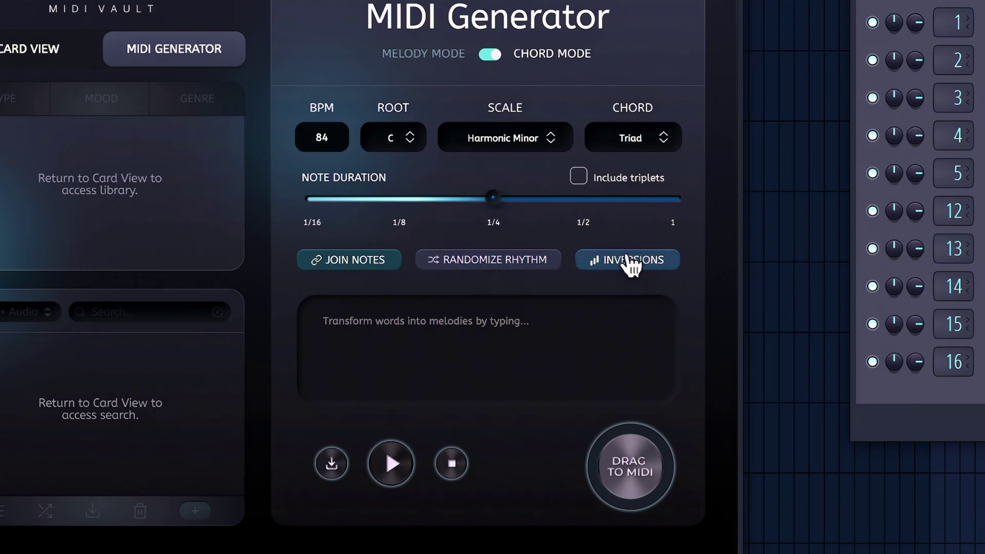
# - Enter 'Simulation' as the generator text and play the resulting chords
pyautogui.click(381, 351)
pyautogui.write('Simulation')
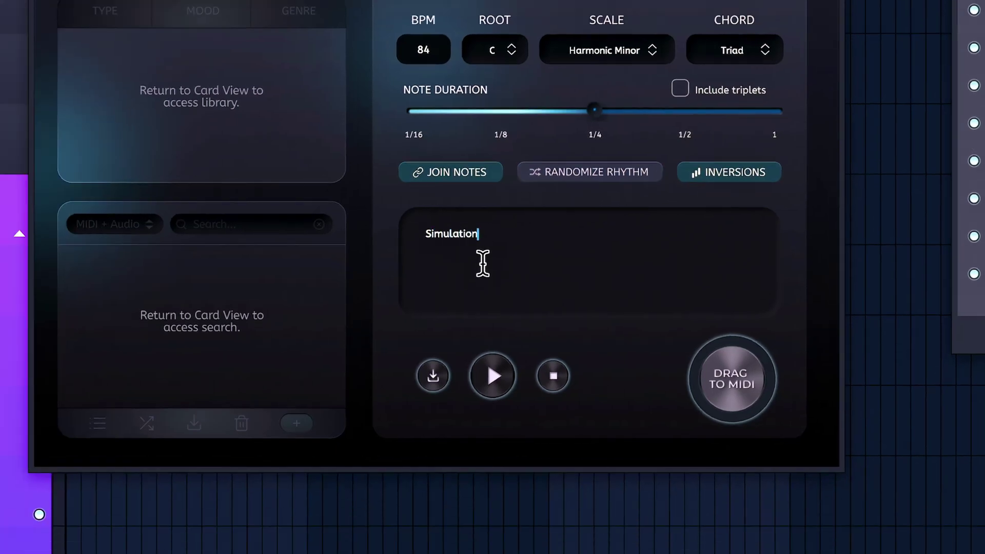
pyautogui.click(490, 370)
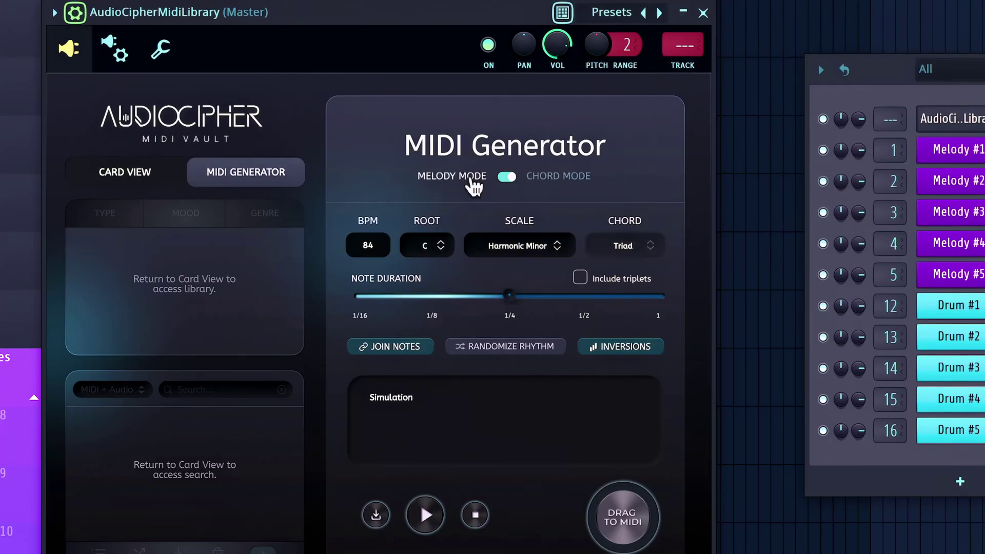
# - Switch to Melody Mode, generate a melody from 'Beats', and drop its MIDI onto the Melody channel
pyautogui.moveTo(413, 398); pyautogui.dragTo(396, 398)
pyautogui.moveTo(456, 232); pyautogui.dragTo(393, 229)
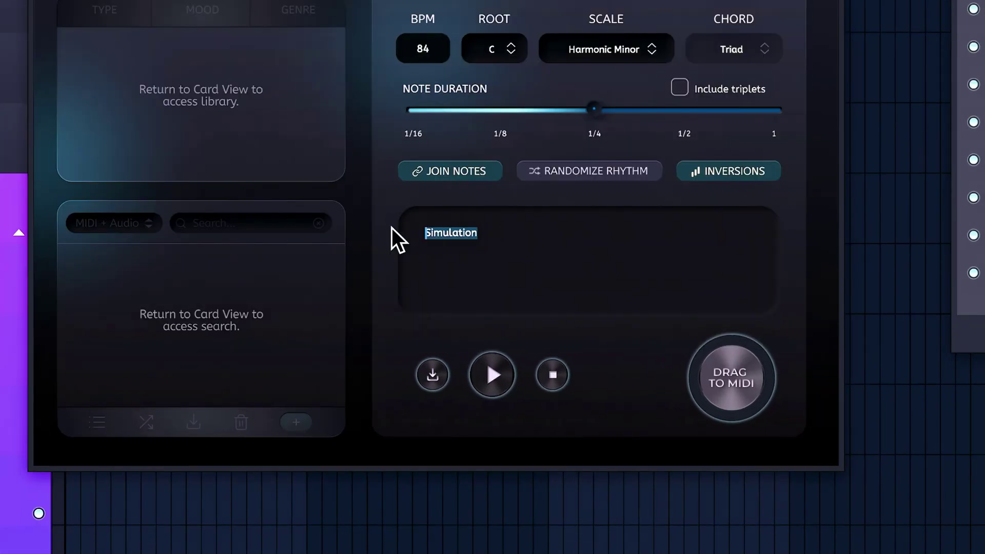
pyautogui.write('Beats')
pyautogui.click(491, 372)
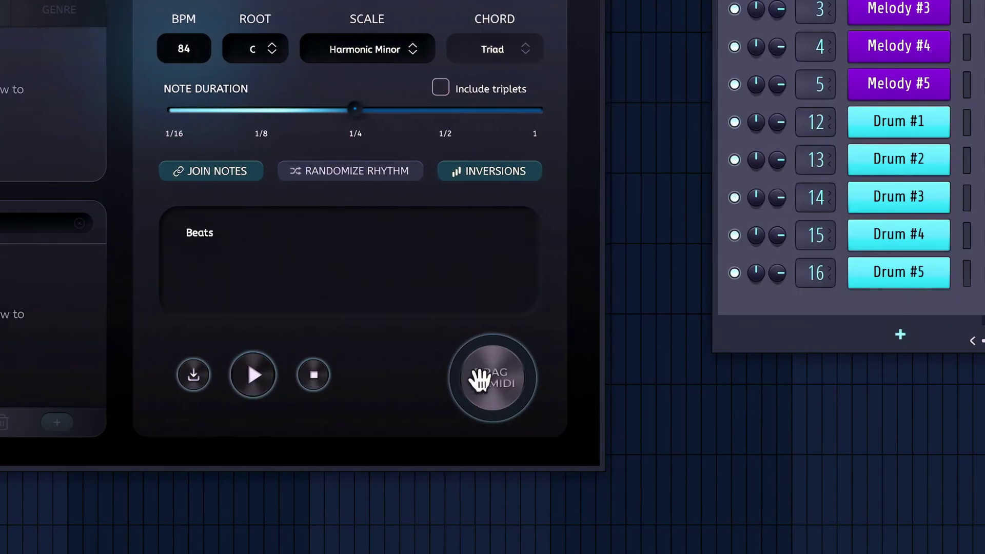
pyautogui.moveTo(479, 380); pyautogui.dragTo(529, 156)
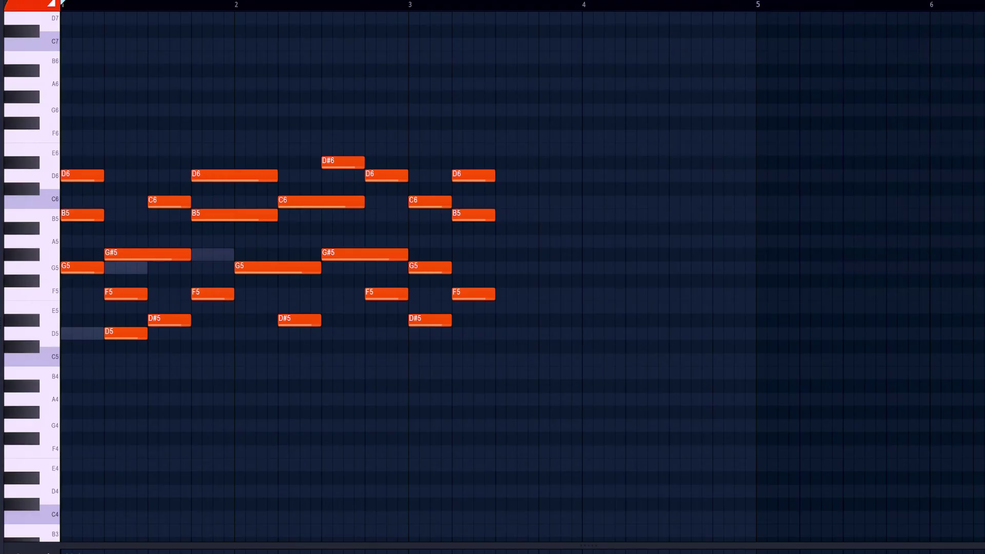
# - Duplicate the last six melody notes further right along the piano roll timeline
pyautogui.moveTo(547, 405); pyautogui.dragTo(420, 156)
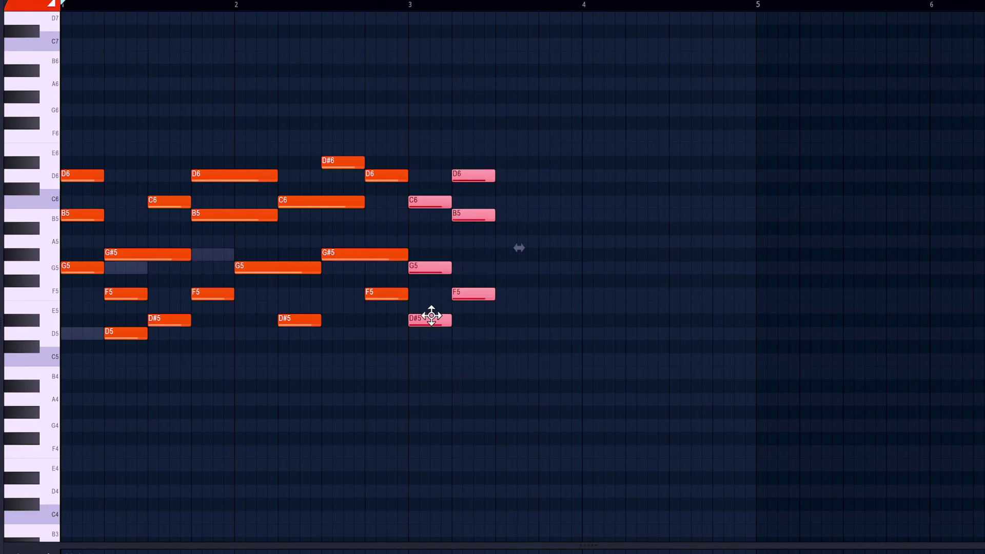
pyautogui.moveTo(432, 316); pyautogui.dragTo(608, 314)
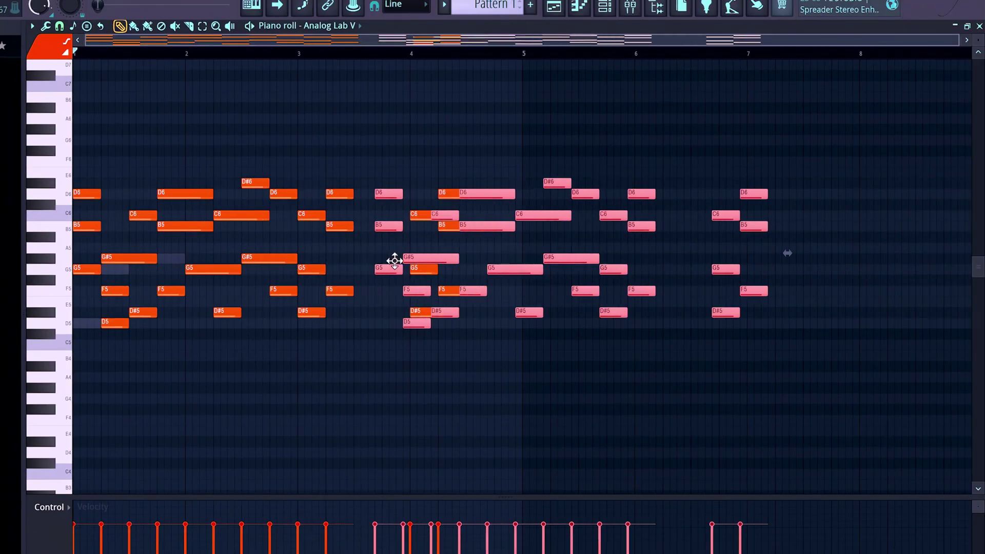
pyautogui.moveTo(394, 260); pyautogui.dragTo(528, 260)
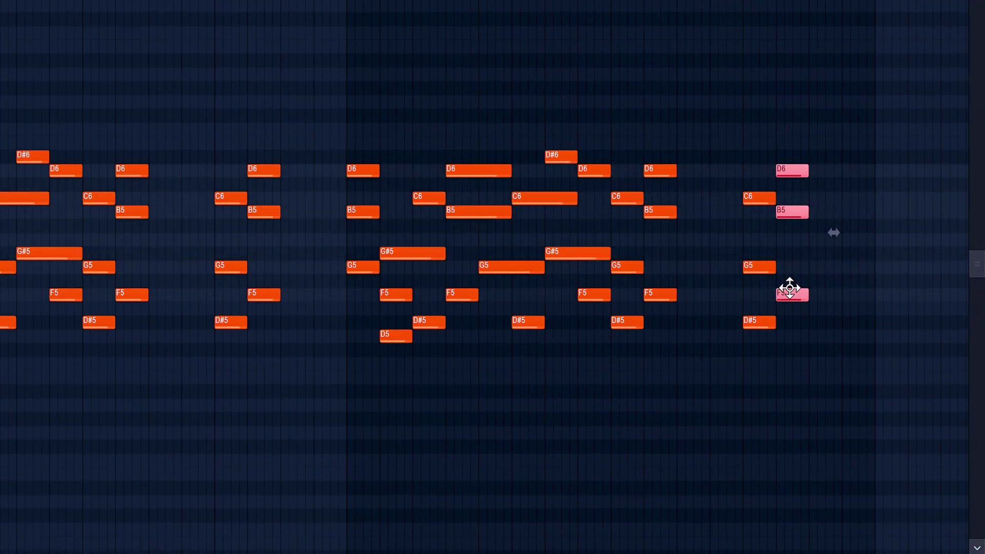
# - In the Channel Rack, bring up the options menu for three channels in turn
pyautogui.press('F6')
pyautogui.rightClick(698, 118)
pyautogui.rightClick(697, 139)
pyautogui.rightClick(695, 164)
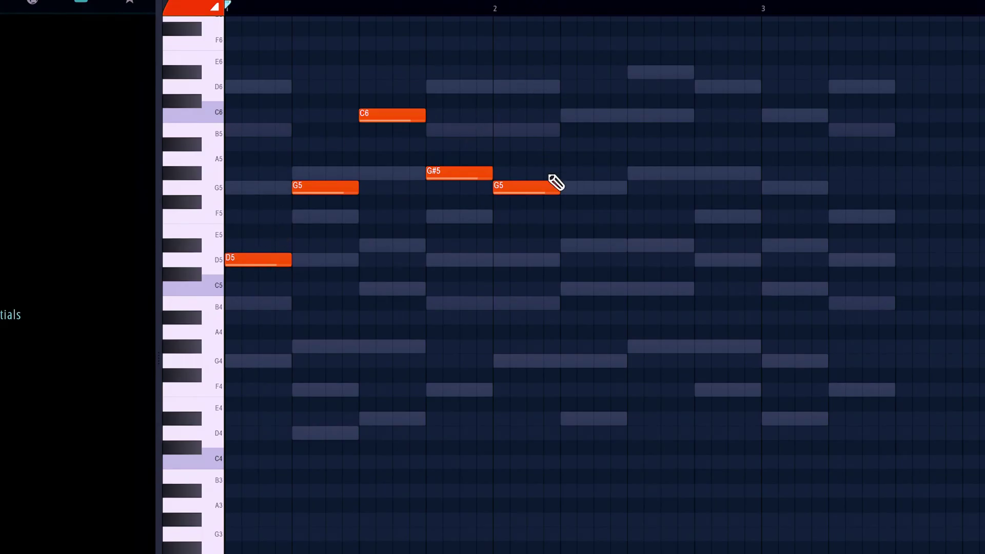
# - Select the Melody #2 notes (G5, G#5, G5 and the rest) and shorten them all to brief plucks
pyautogui.moveTo(546, 230); pyautogui.dragTo(335, 177)
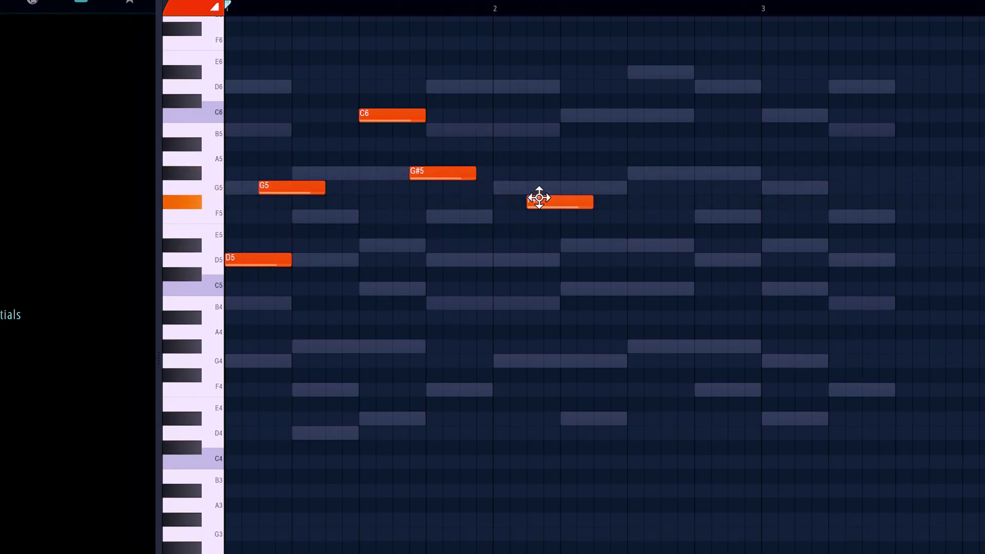
pyautogui.moveTo(739, 263); pyautogui.dragTo(275, 55)
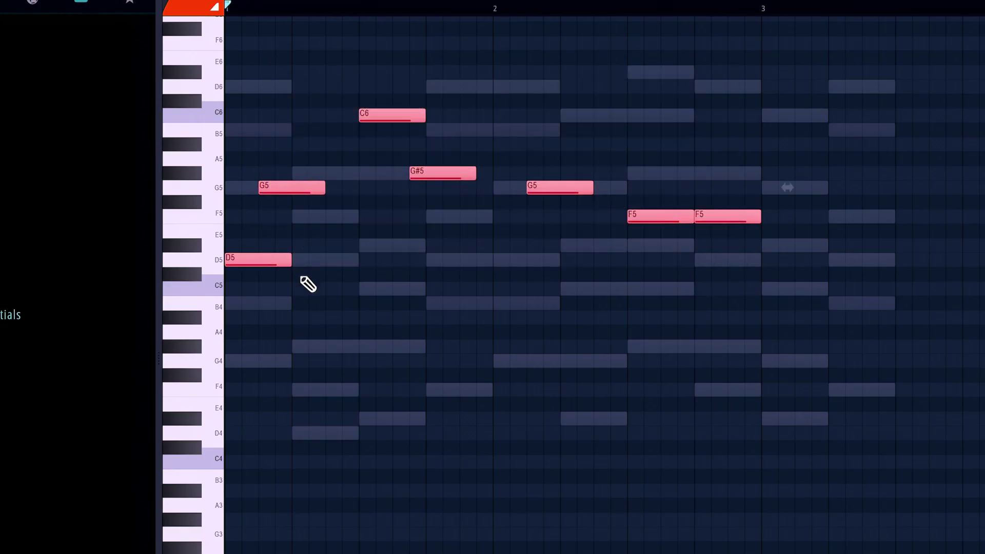
pyautogui.moveTo(288, 259); pyautogui.dragTo(220, 261)
pyautogui.scroll(-2, 370, 253)
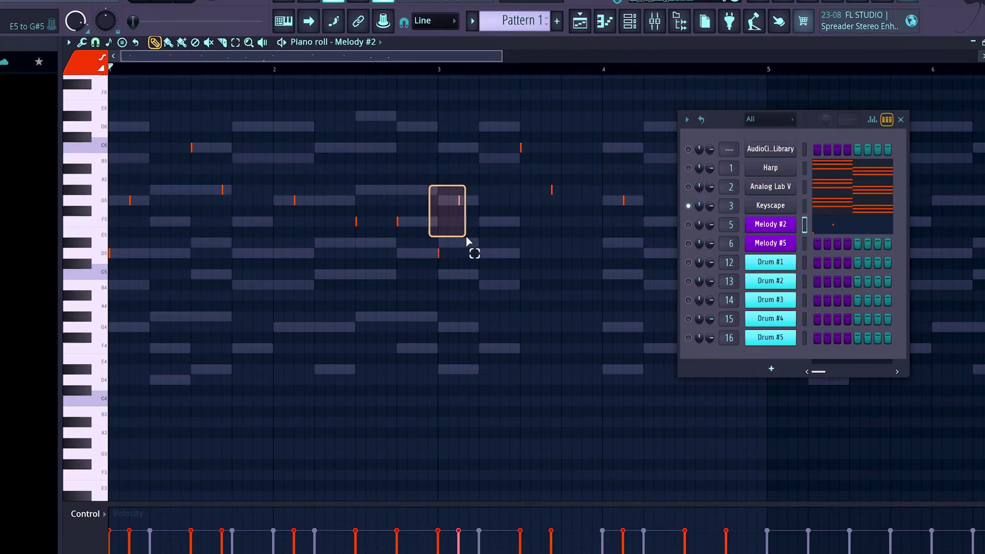
pyautogui.moveTo(467, 240); pyautogui.dragTo(488, 283)
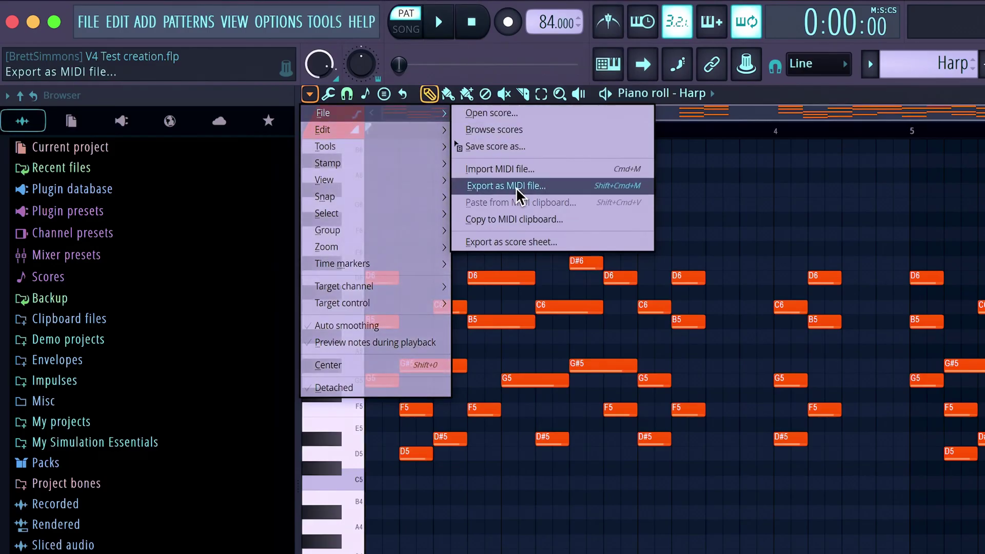
# - Choose Export as MIDI file for the Harp pattern from the piano roll menu
pyautogui.click(515, 188)
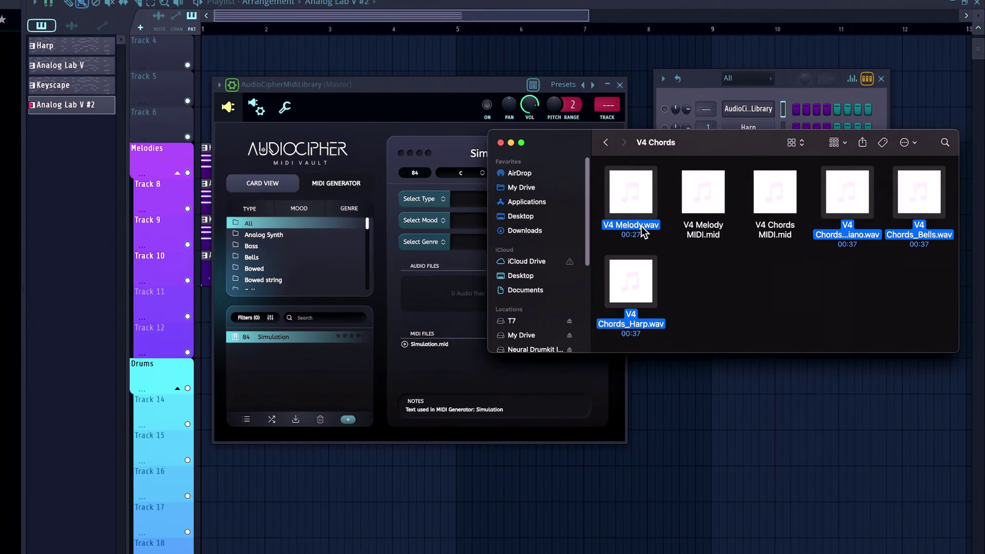
# - Add the four WAV stems and the V4 Melody and Chords MIDI files to the Simulation card
pyautogui.moveTo(781, 219); pyautogui.dragTo(545, 373)
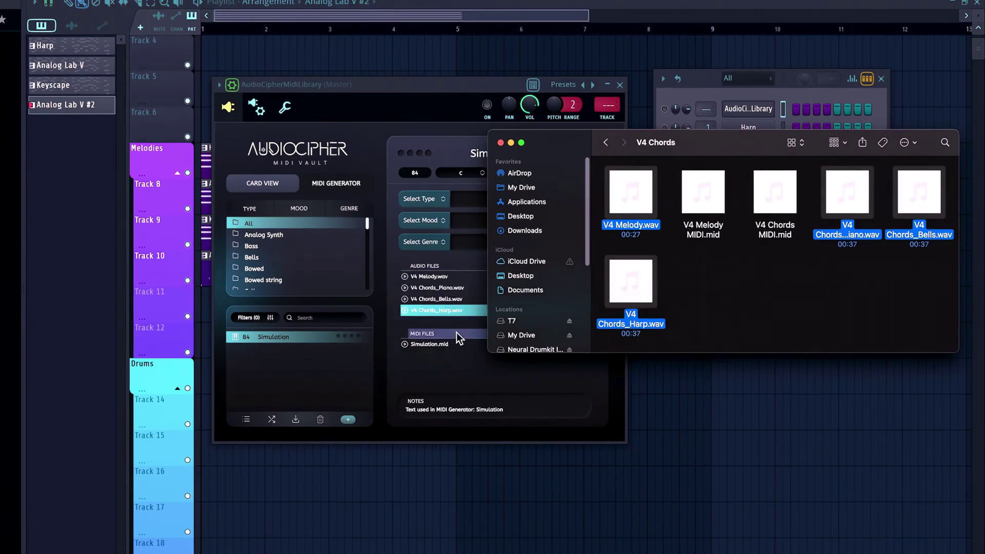
pyautogui.click(703, 195)
pyautogui.keyDown('shift'); pyautogui.click(774, 195); pyautogui.keyUp('shift')
pyautogui.moveTo(775, 195); pyautogui.dragTo(452, 359)
# - Rename the stems Melody-Pluck, Chords-Piano, Chords-Harp and Chords-Bells
pyautogui.doubleClick(482, 277)
pyautogui.press('BackSpace')
pyautogui.press('BackSpace')
pyautogui.press('BackSpace')
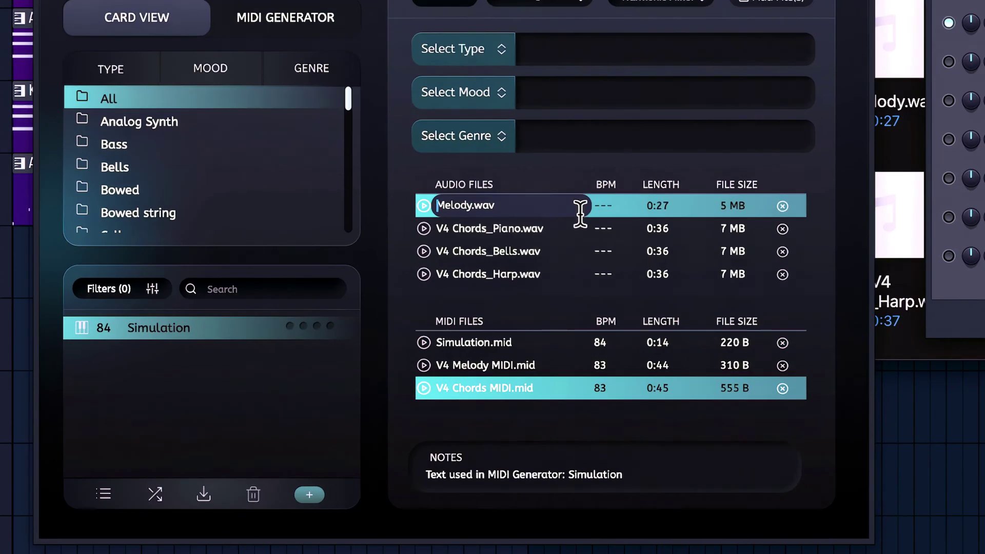
pyautogui.doubleClick(539, 235)
pyautogui.press('BackSpace')
pyautogui.press('BackSpace')
pyautogui.press('BackSpace')
pyautogui.press('BackSpace')
pyautogui.press('BackSpace')
pyautogui.press('BackSpace')
pyautogui.press('BackSpace')
pyautogui.press('BackSpace')
pyautogui.press('BackSpace')
pyautogui.press('BackSpace')
pyautogui.write('Chords-')
pyautogui.click(497, 251)
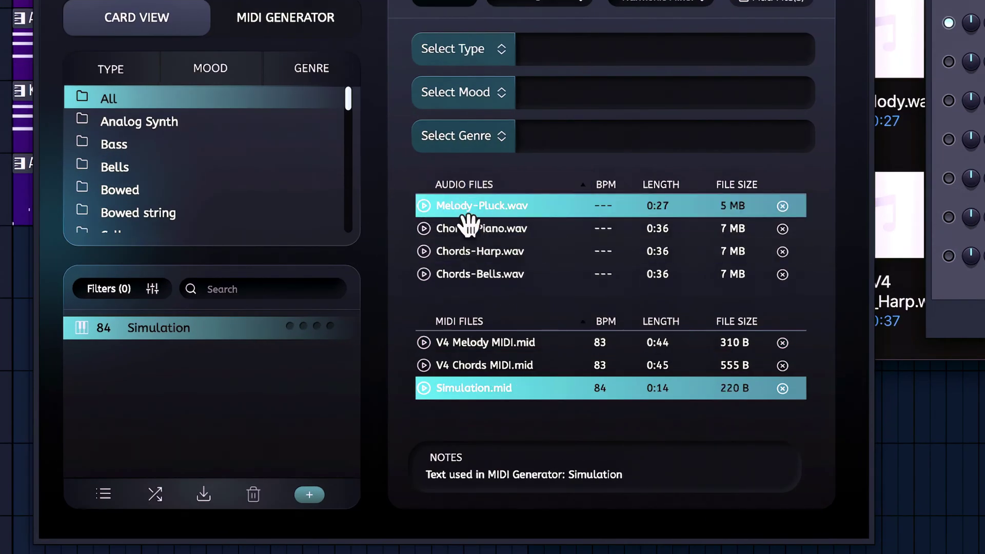
pyautogui.click(466, 229)
pyautogui.click(467, 251)
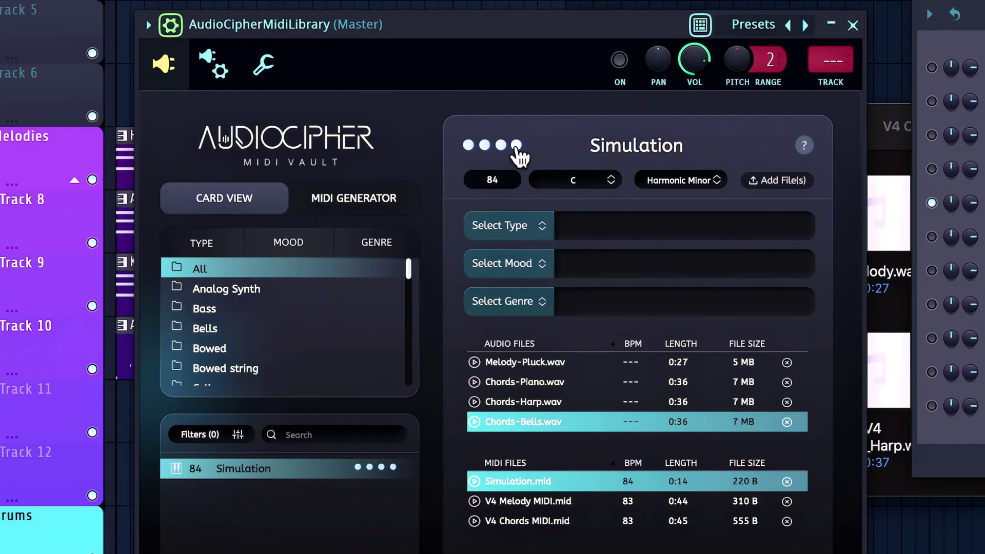
# - Tag the Simulation card's type as Plucked synth
pyautogui.click(538, 224)
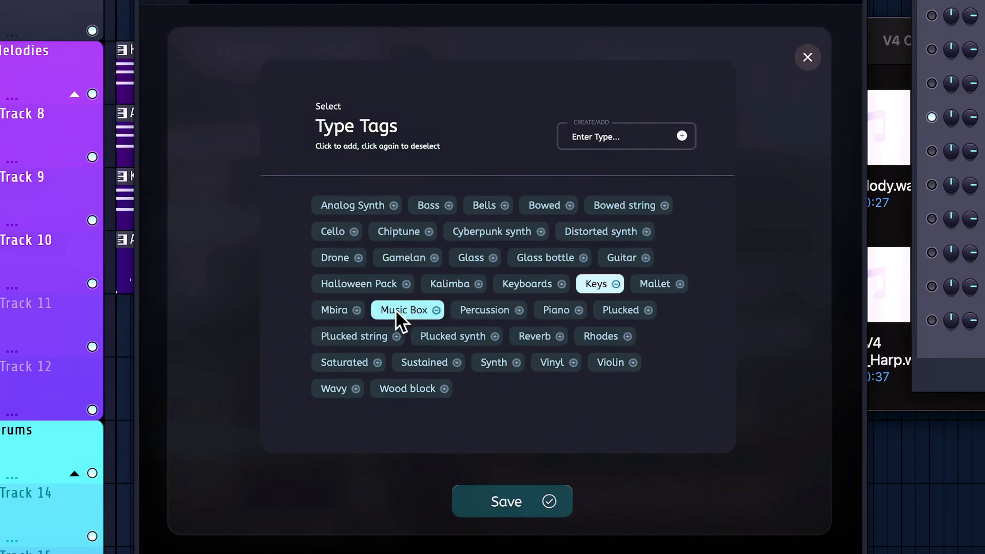
pyautogui.click(463, 340)
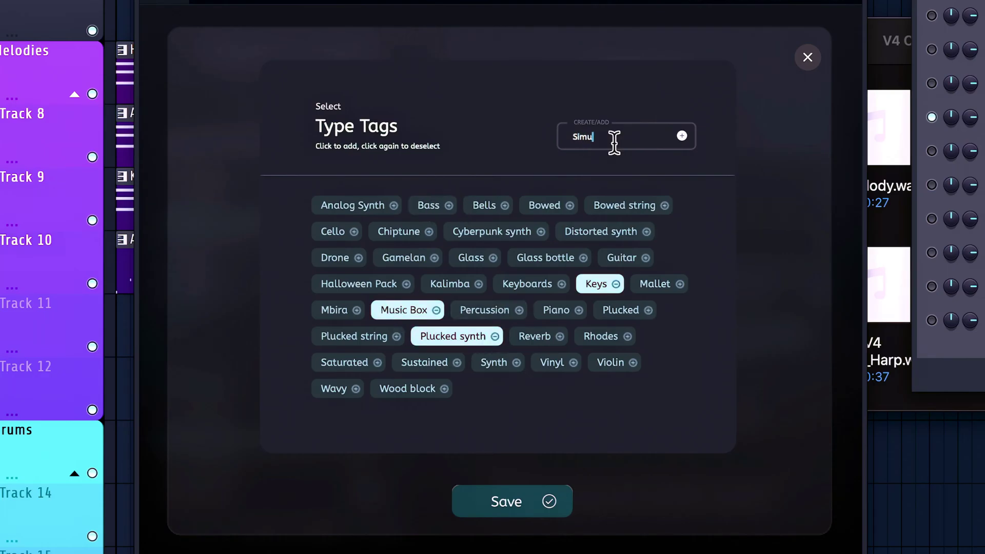
pyautogui.click(520, 504)
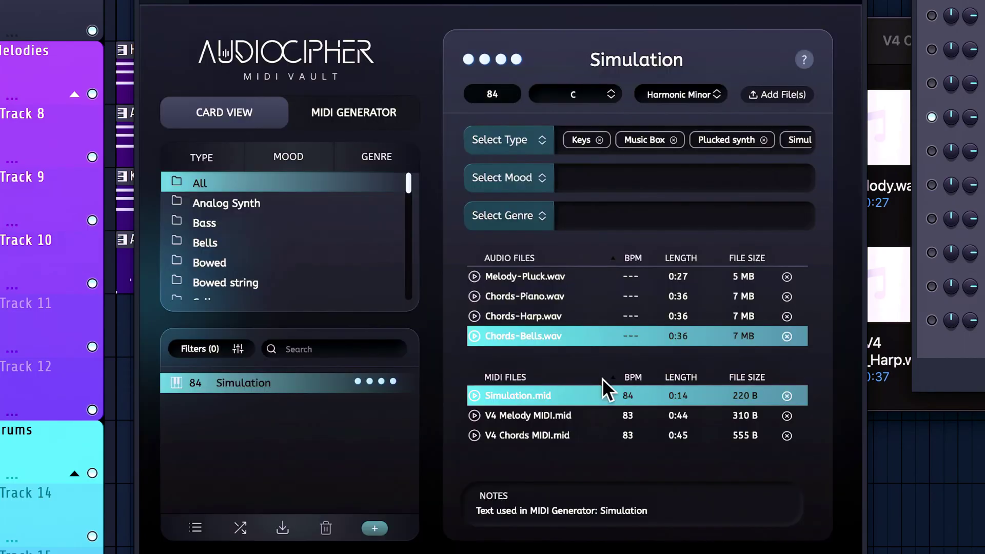
# - Add Dark, Haunting, creepy and sinister mood tags and the Hip Hop genre tag
pyautogui.click(525, 193)
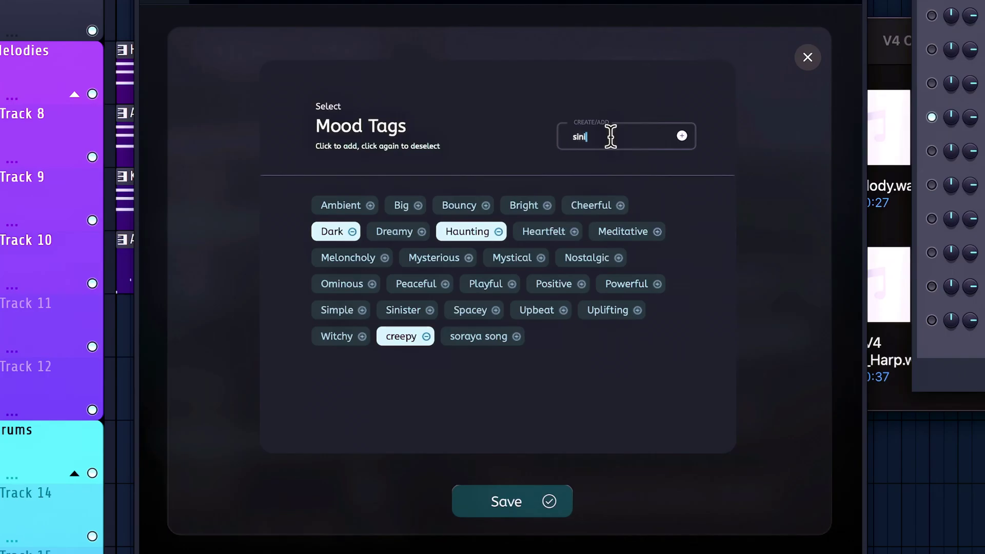
pyautogui.click(516, 507)
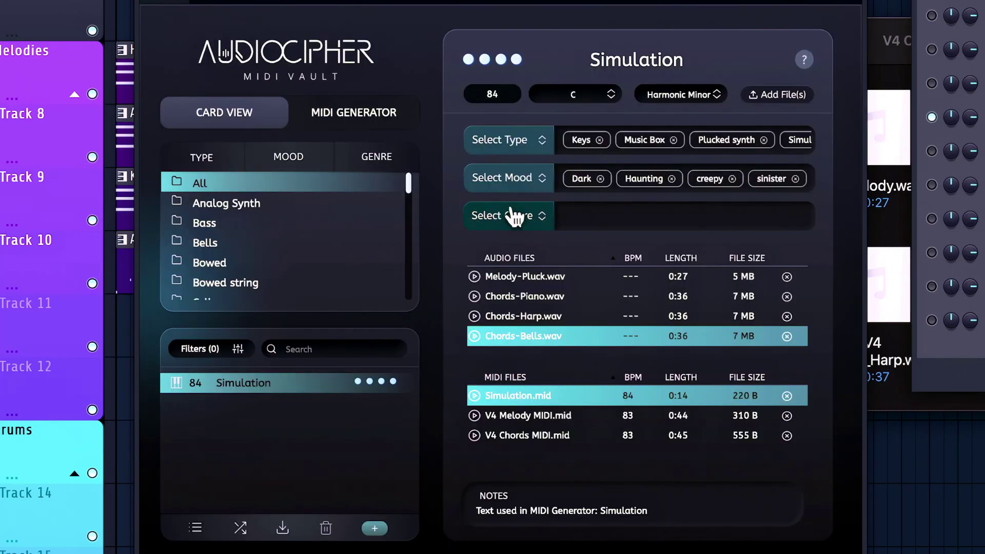
pyautogui.click(511, 211)
pyautogui.click(416, 230)
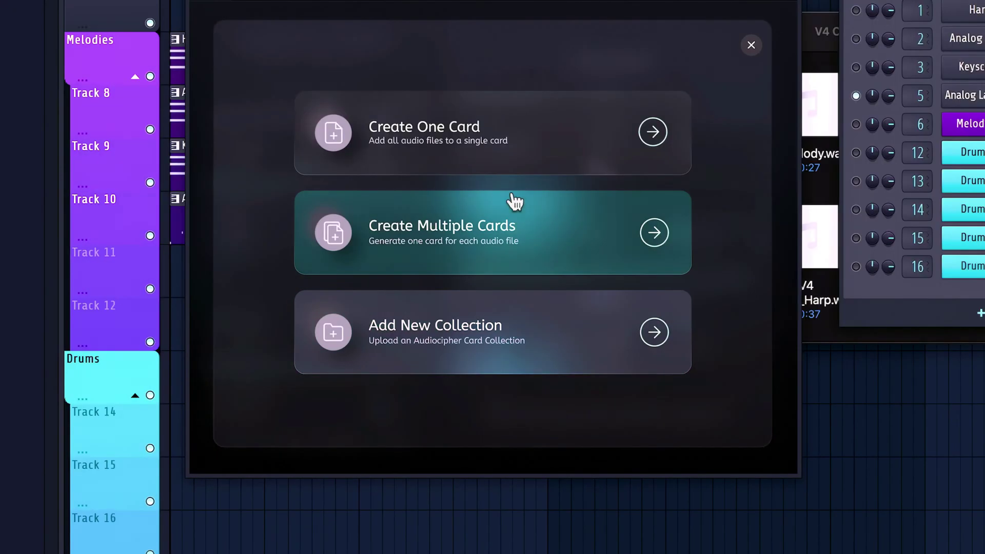
# - Pick the new-collection option, then step through the example cards Blade Running and Caring
pyautogui.click(401, 325)
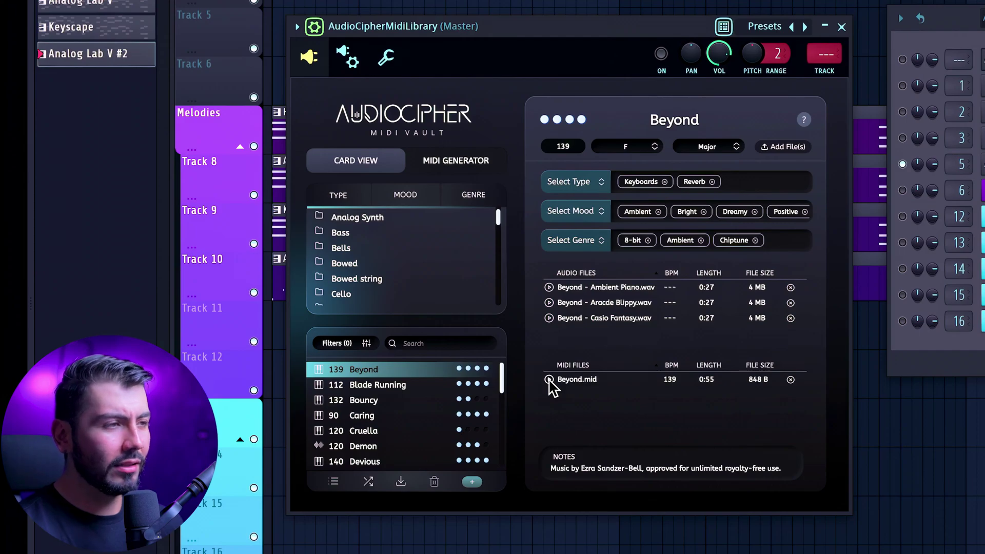
pyautogui.press('Down')
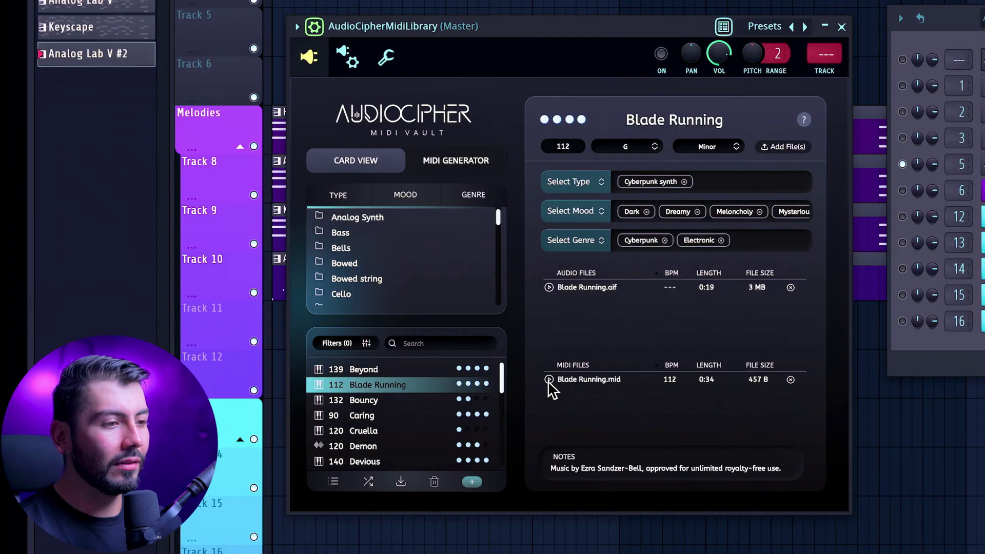
pyautogui.press('Down')
pyautogui.press('Down')
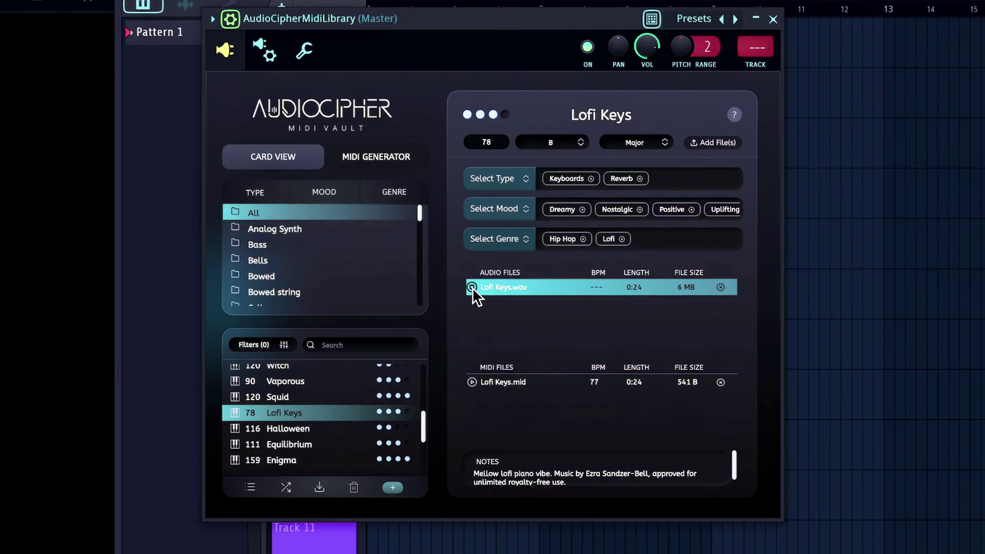
# - Drag Lofi Keys.wav from its vault card onto a playlist track and into the channel rack
pyautogui.moveTo(472, 288); pyautogui.dragTo(386, 553)
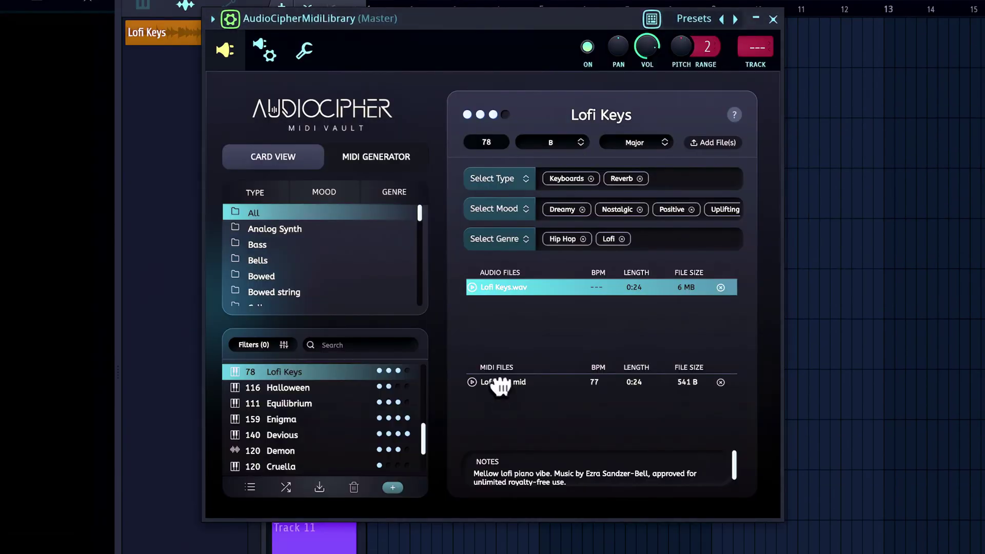
pyautogui.moveTo(502, 154); pyautogui.dragTo(694, 189)
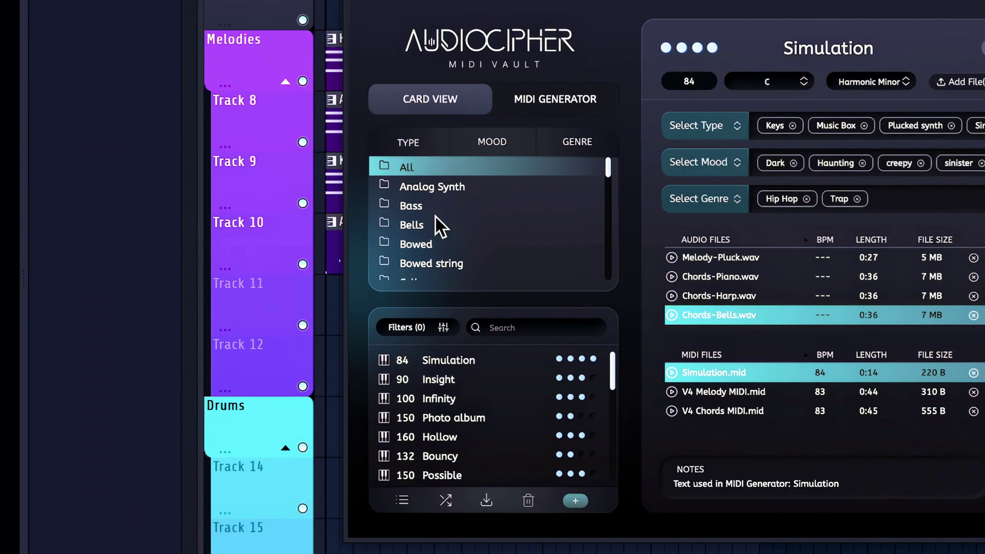
# - Filter the vault cards to the Keys type and the Hip Hop genre
pyautogui.scroll(-5, 435, 215)
pyautogui.click(418, 258)
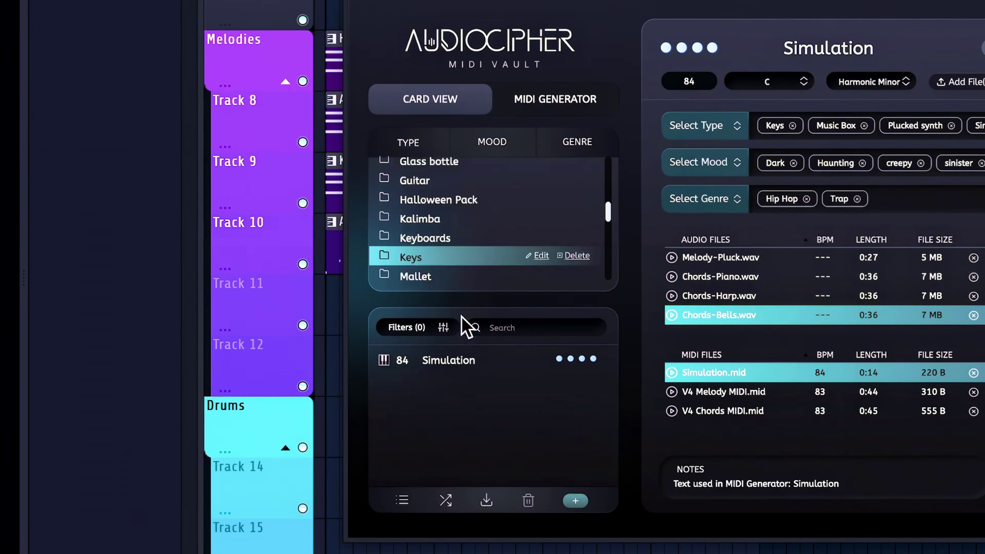
pyautogui.click(492, 152)
pyautogui.scroll(-10, 436, 221)
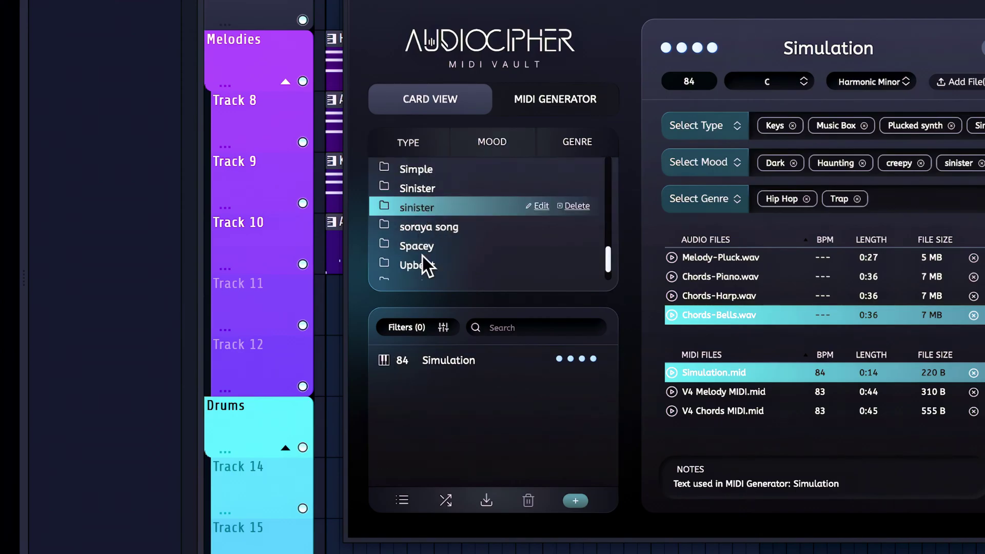
pyautogui.click(577, 142)
pyautogui.scroll(-3, 448, 198)
pyautogui.click(437, 213)
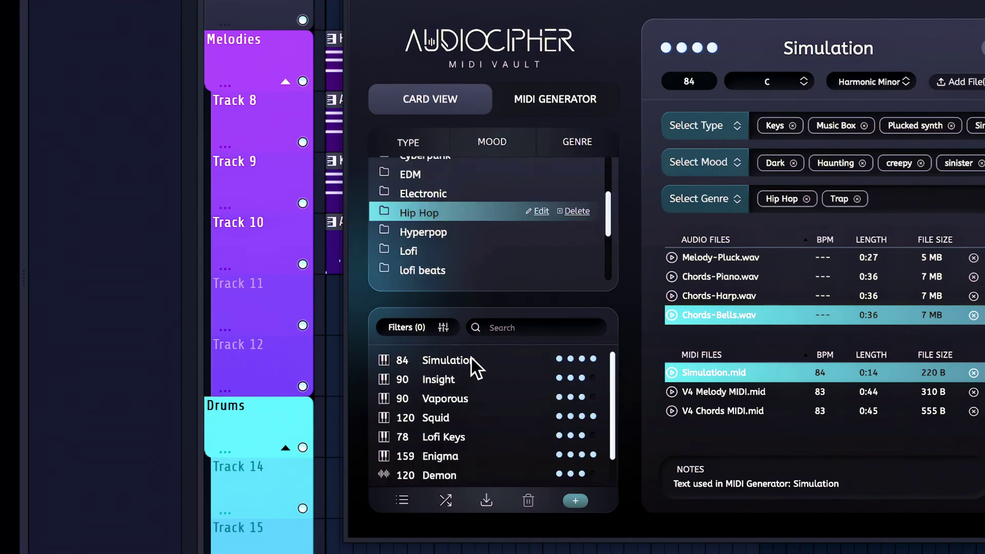
pyautogui.scroll(-1, 473, 362)
pyautogui.scroll(1, 467, 389)
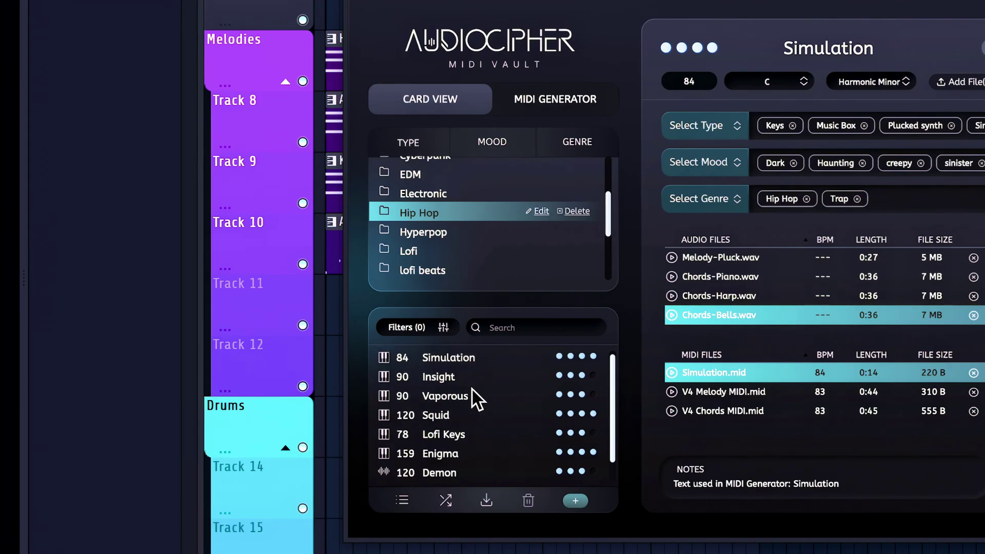
# - Open the Simulation card, sort cards by Highest Rating, and review the applied filters
pyautogui.click(522, 359)
pyautogui.click(402, 500)
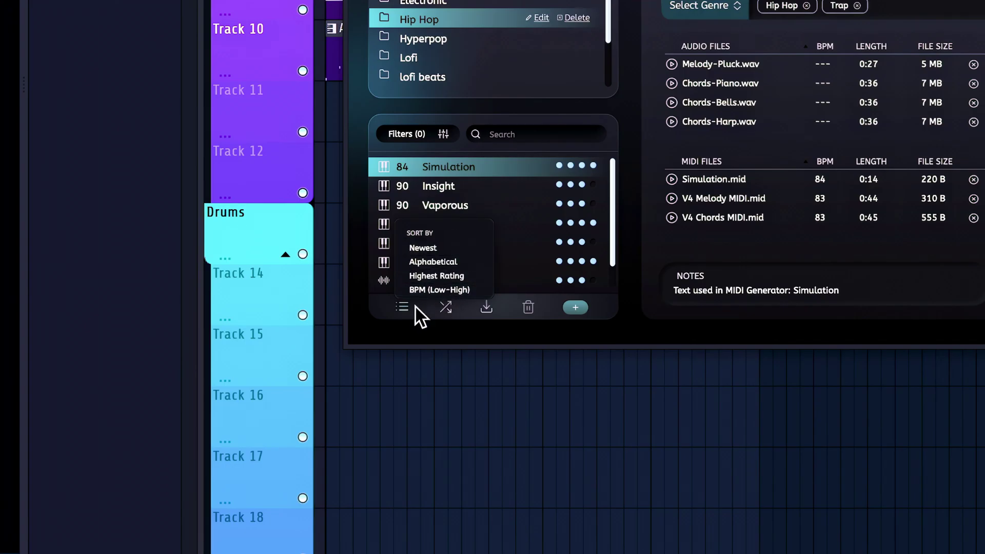
pyautogui.click(437, 276)
pyautogui.click(443, 134)
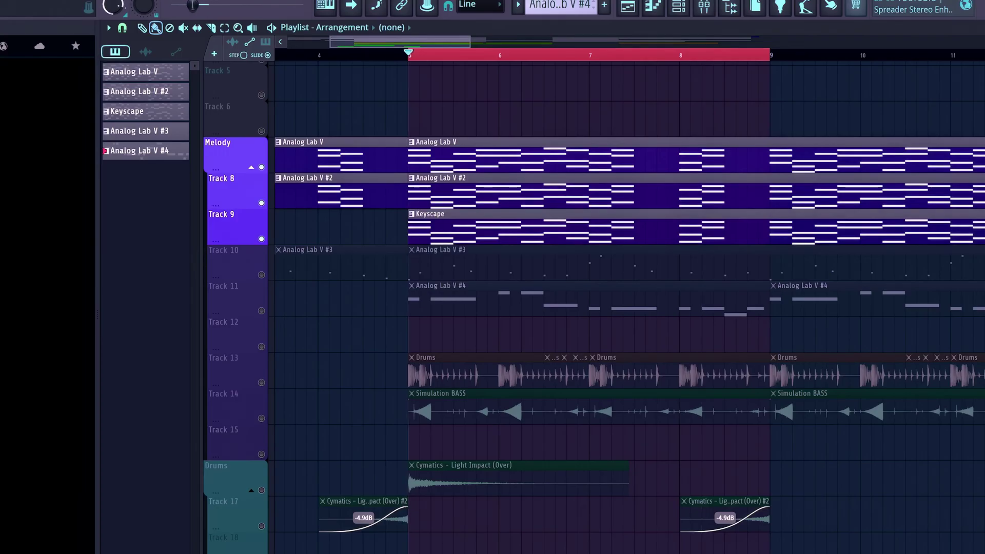
# - Start playback of the melody, drum, bass and impact arrangement with Space
pyautogui.press('space')
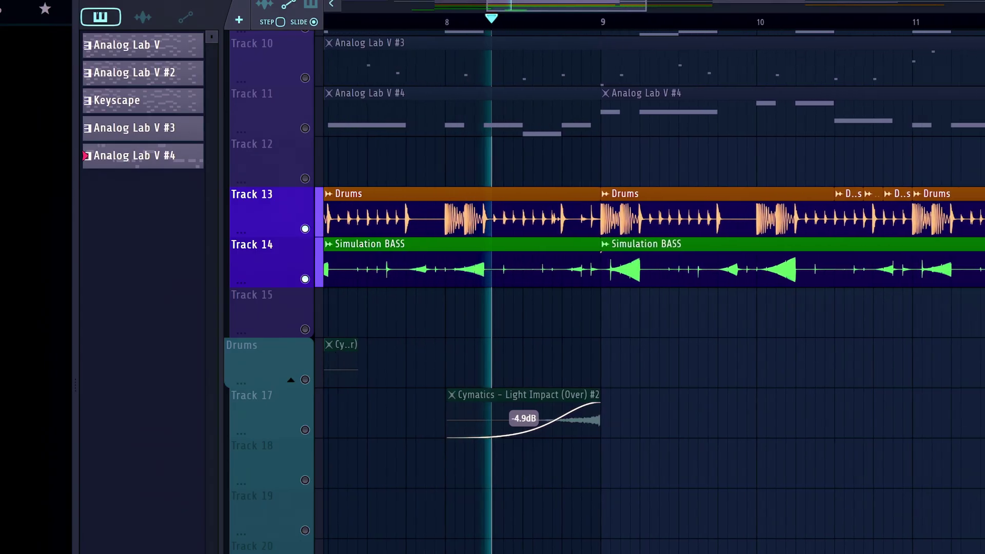
# - Select the Drums folder track while the song plays through to bar 28
pyautogui.click(267, 360)
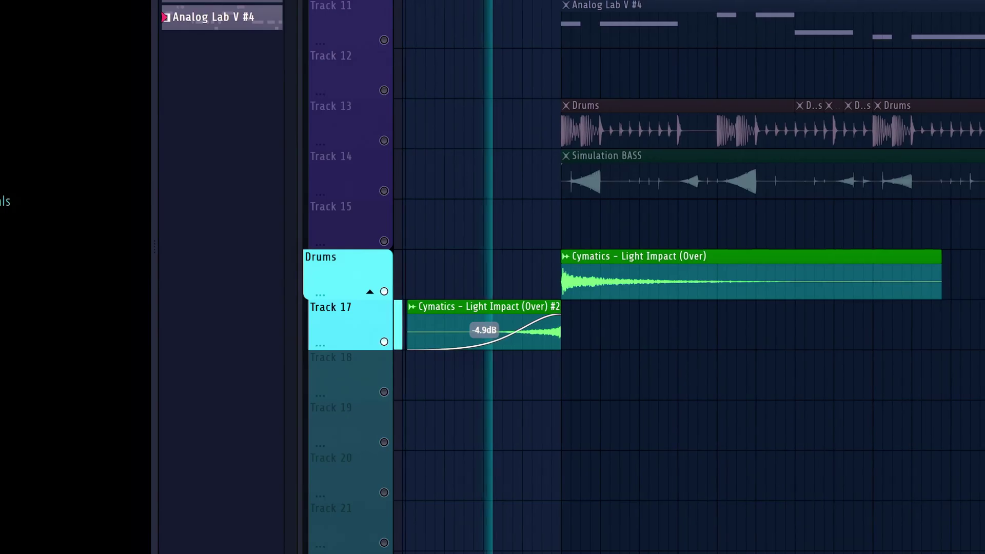